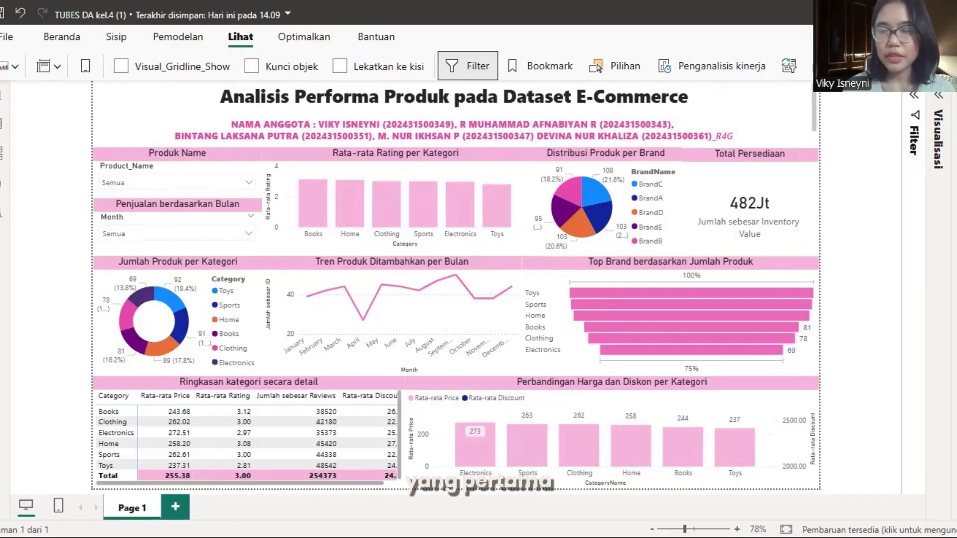
Switch to the web browser, search the web for Kaggle, and open the Kaggle home page
key(alt+Tab)
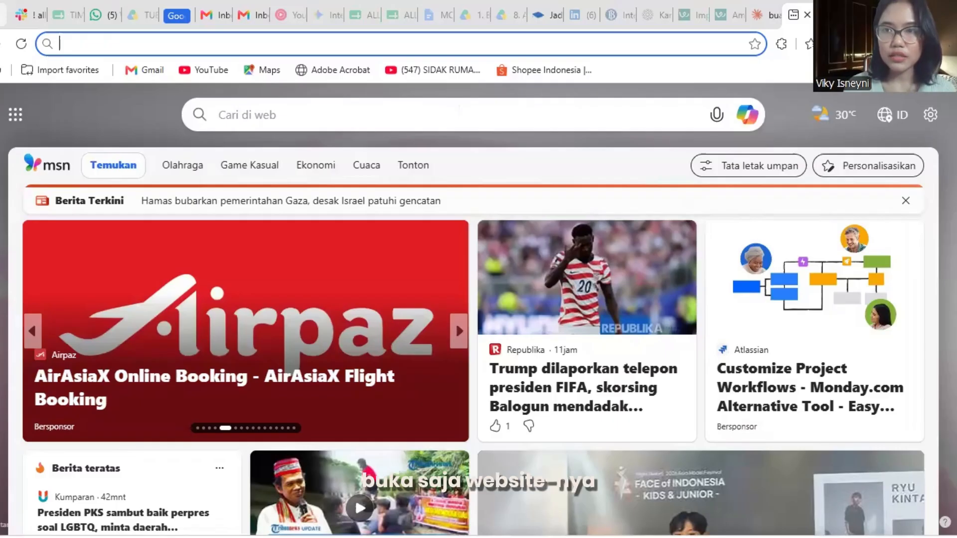
click(456, 322)
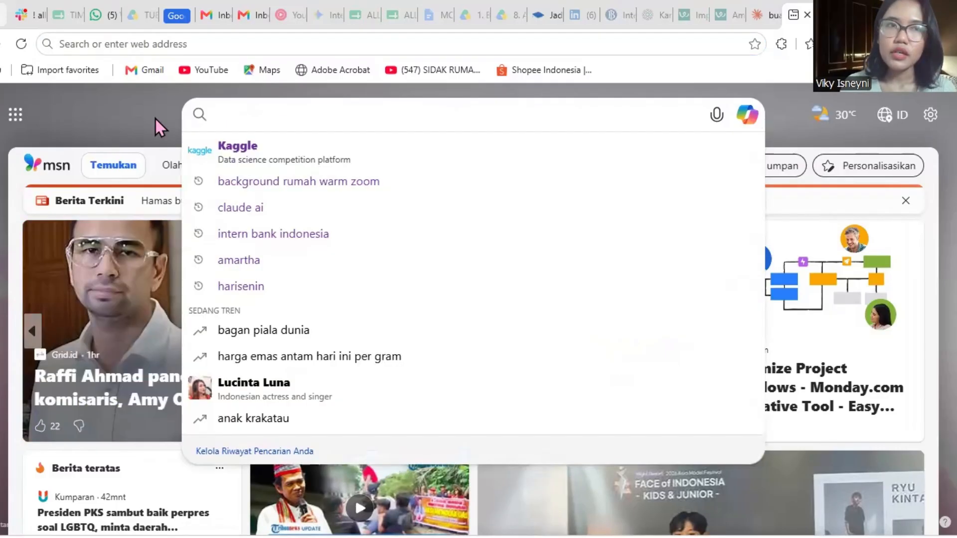
click(156, 119)
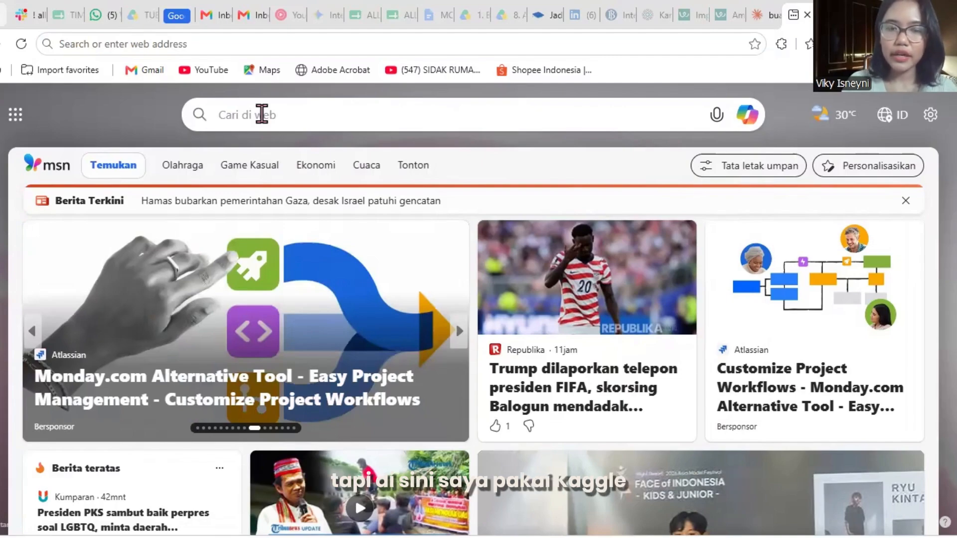
click(261, 114)
text(k)
click(237, 145)
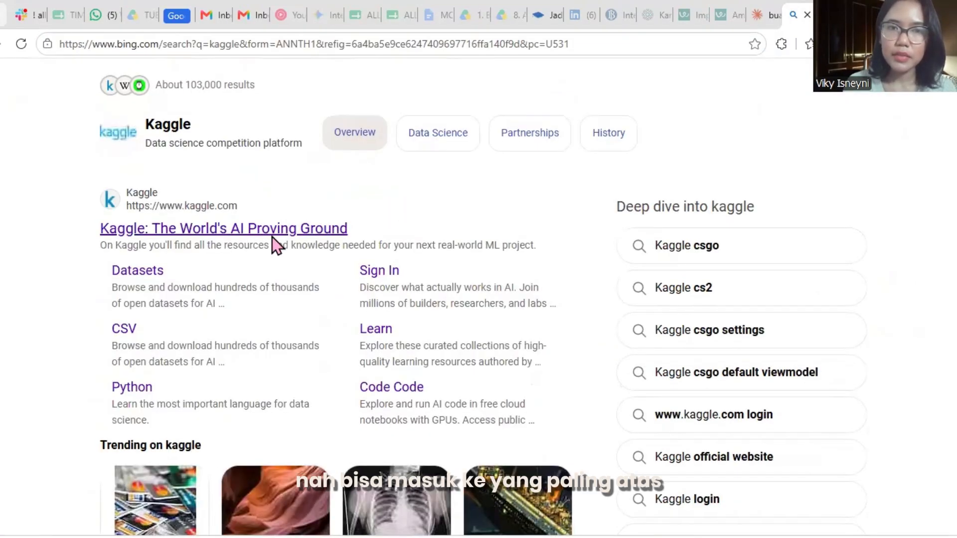
click(269, 230)
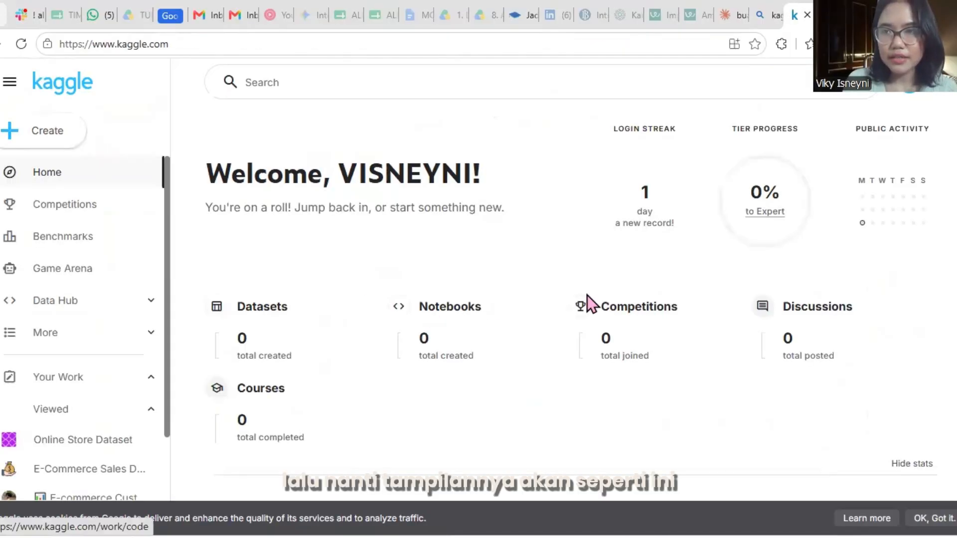
scroll(587, 306, down, 1)
scroll(590, 303, up, 1)
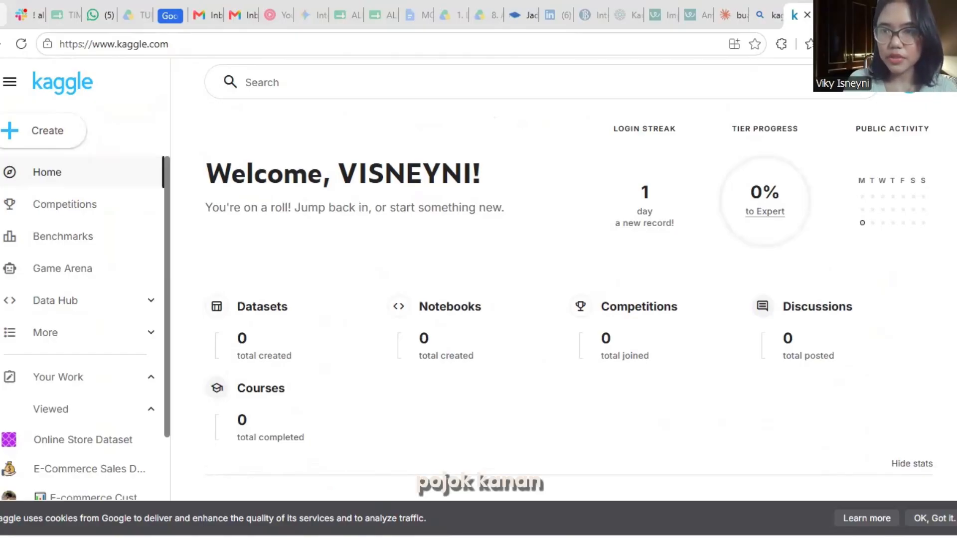
scroll(394, 221, down, 1)
scroll(396, 228, up, 1)
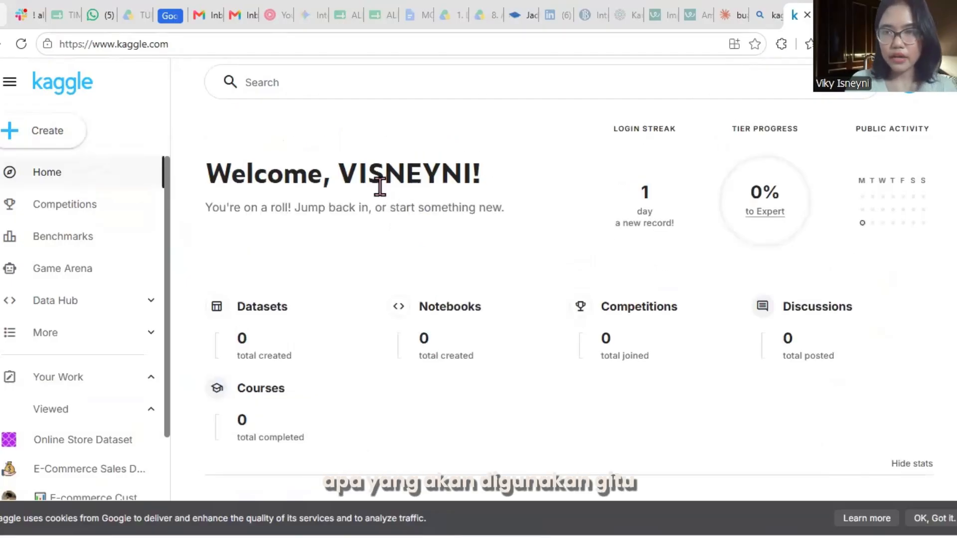
Search Kaggle for "superstore dataset" limited to datasets, and return to the empty search page
click(357, 81)
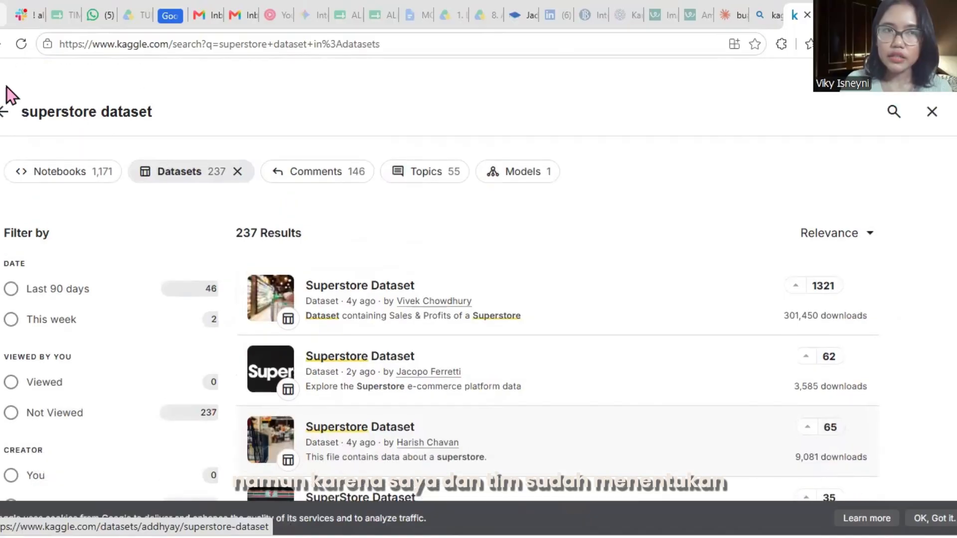
click(5, 83)
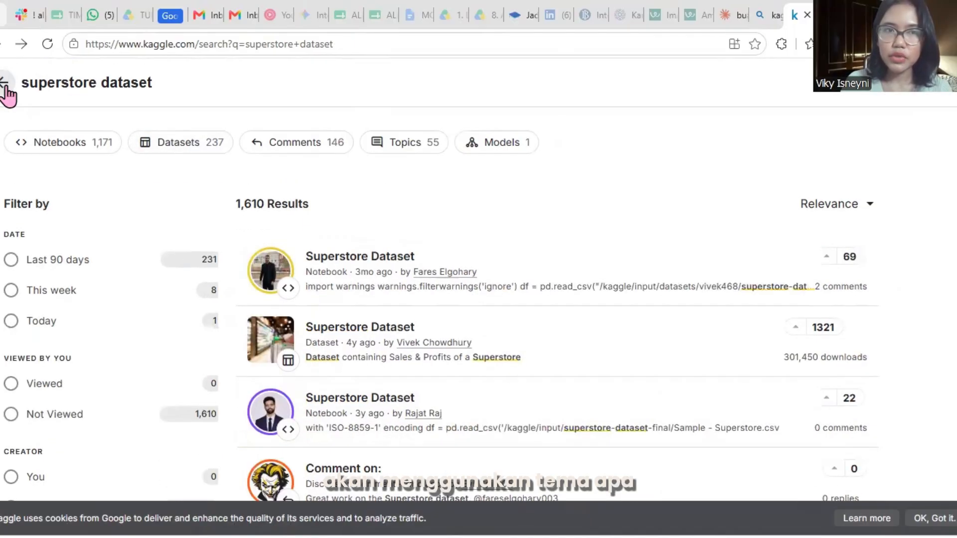
click(5, 84)
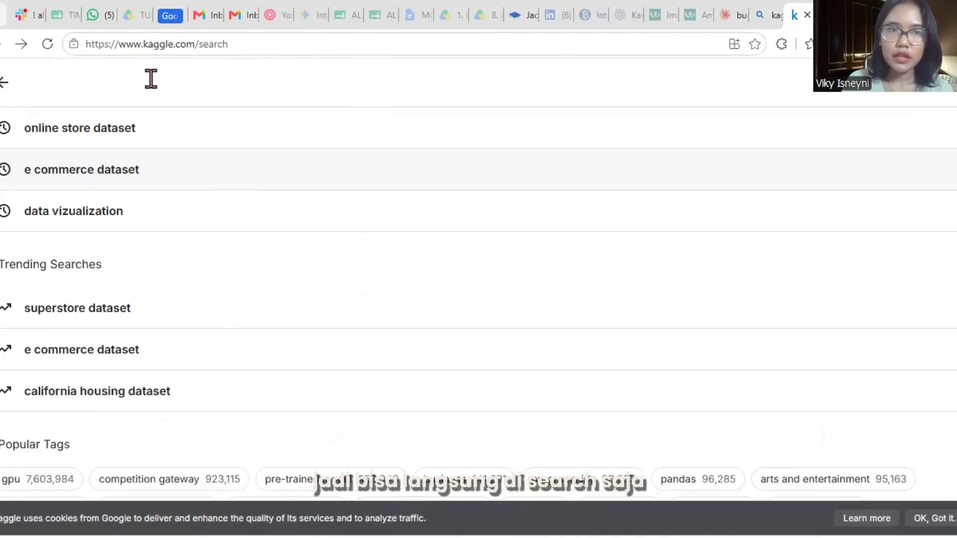
Search Kaggle for "online store dataset", limit the results to datasets, and look through them
click(80, 128)
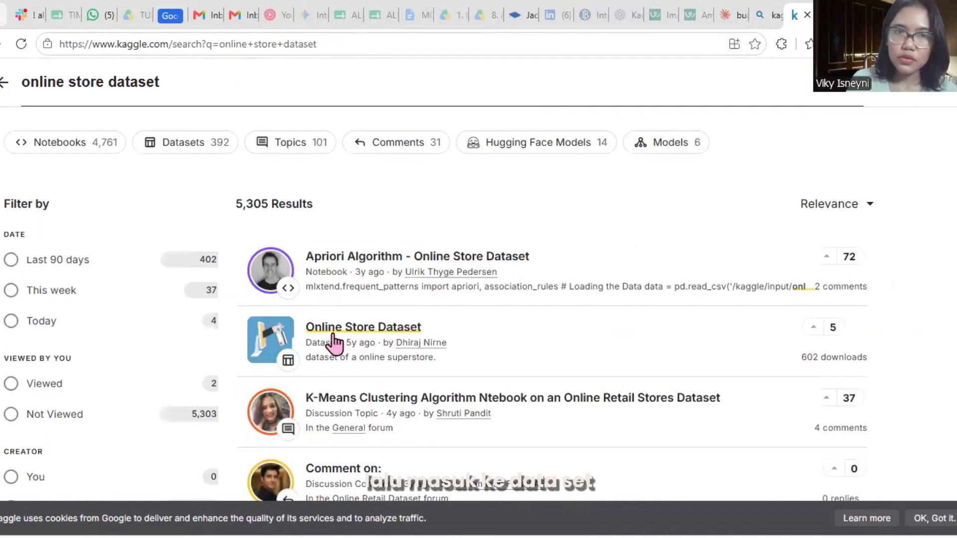
click(200, 147)
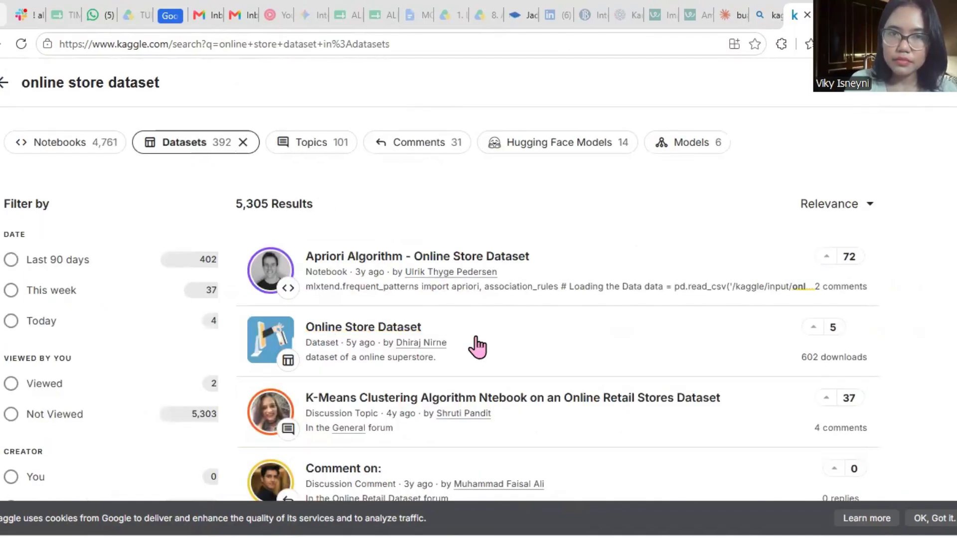
scroll(477, 345, down, 4)
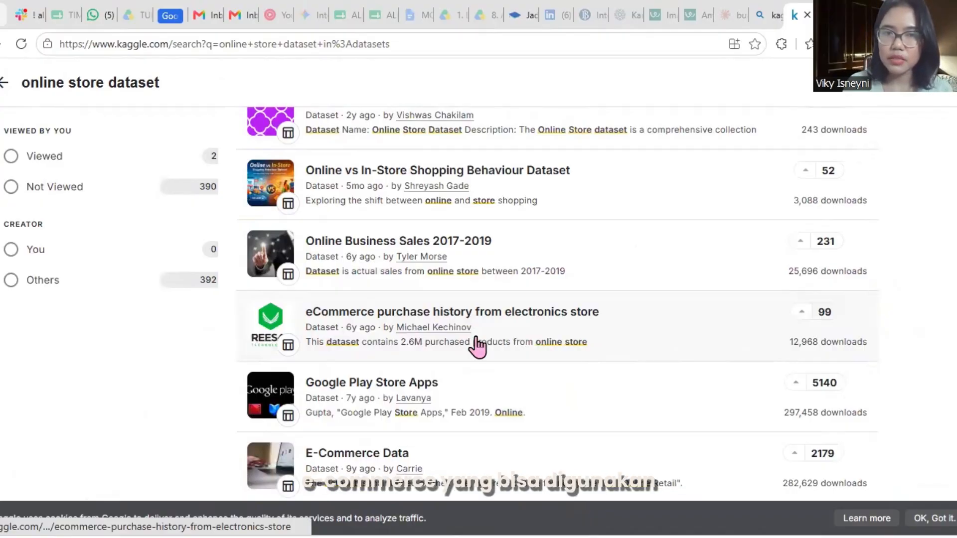
scroll(477, 345, down, 4)
scroll(398, 344, up, 8)
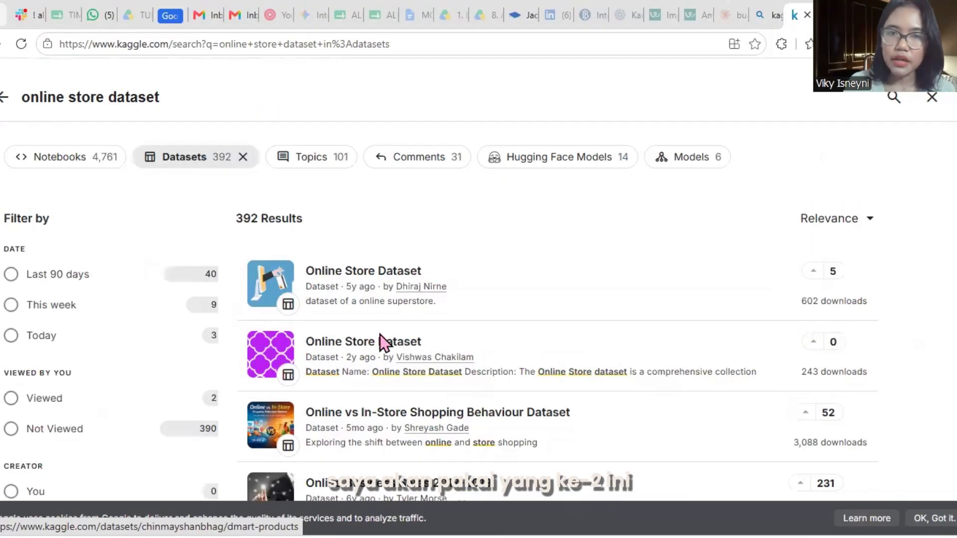
Open the second "Online Store Dataset" result and review its description and features on the data card
click(380, 340)
scroll(597, 331, down, 4)
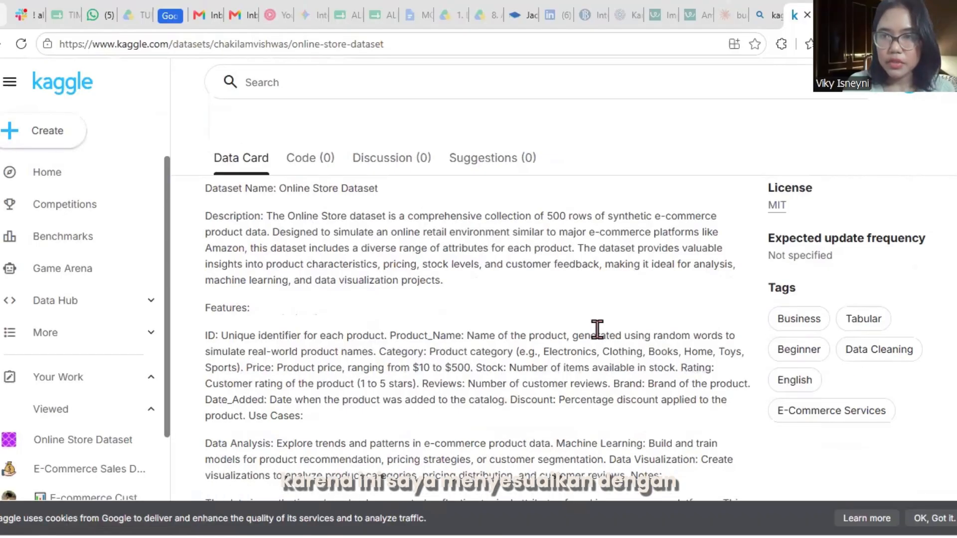
scroll(597, 331, up, 5)
scroll(597, 331, down, 5)
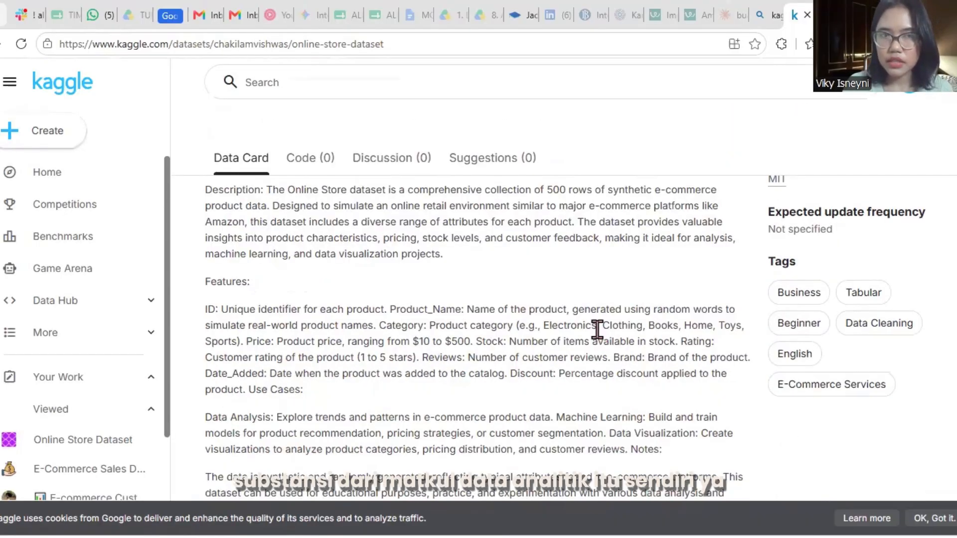
scroll(502, 339, down, 5)
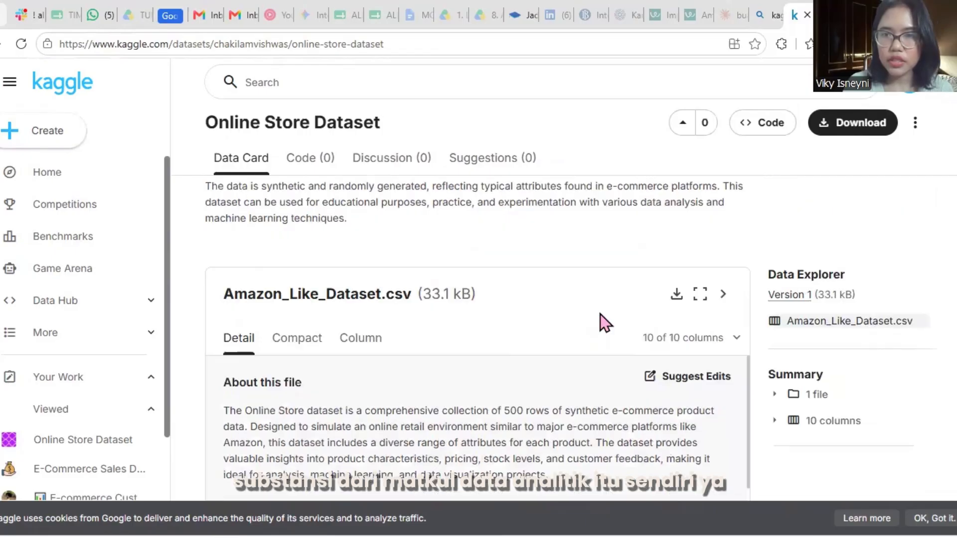
Inspect the columns and rows of Amazon_Like_Dataset.csv in the expanded preview, and download the file
click(704, 295)
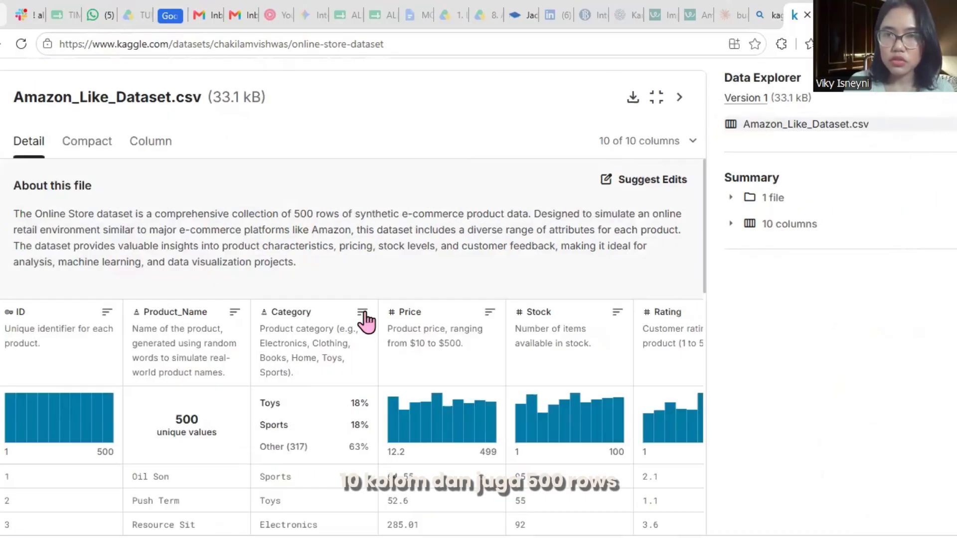
scroll(363, 314, down, 2)
scroll(435, 149, down, 5)
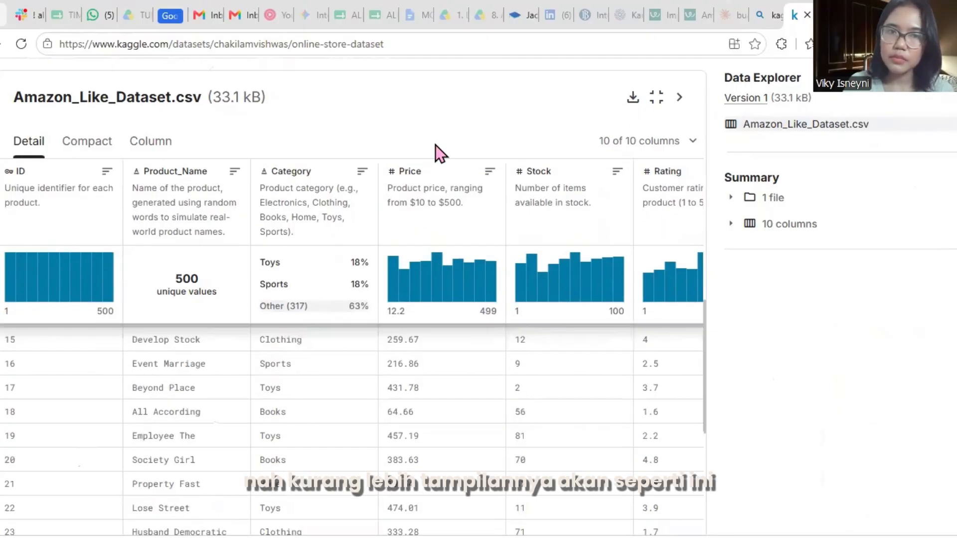
click(151, 141)
click(75, 150)
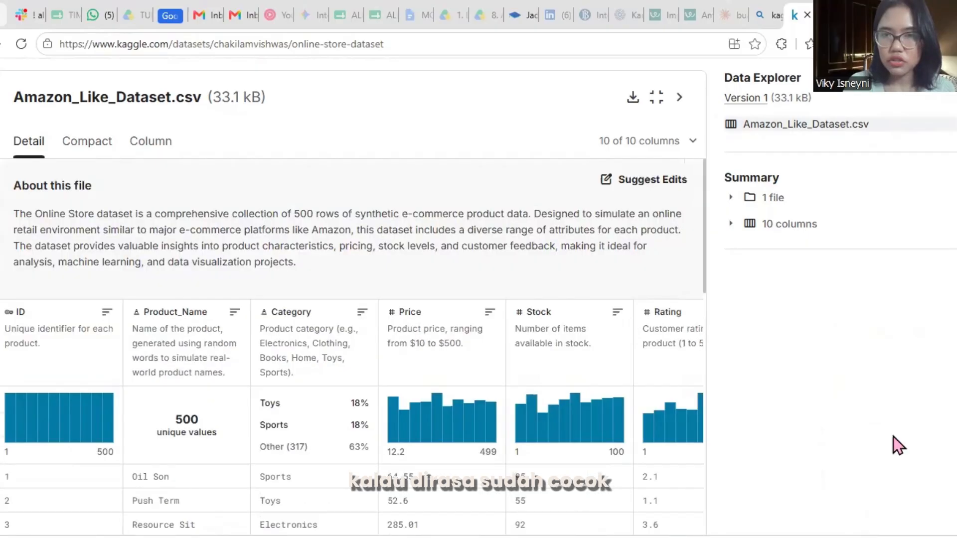
click(634, 95)
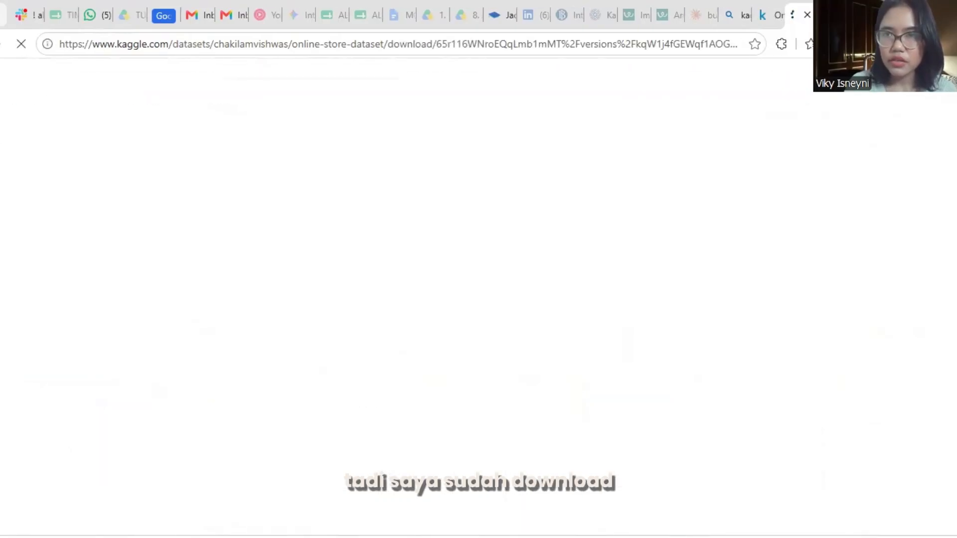